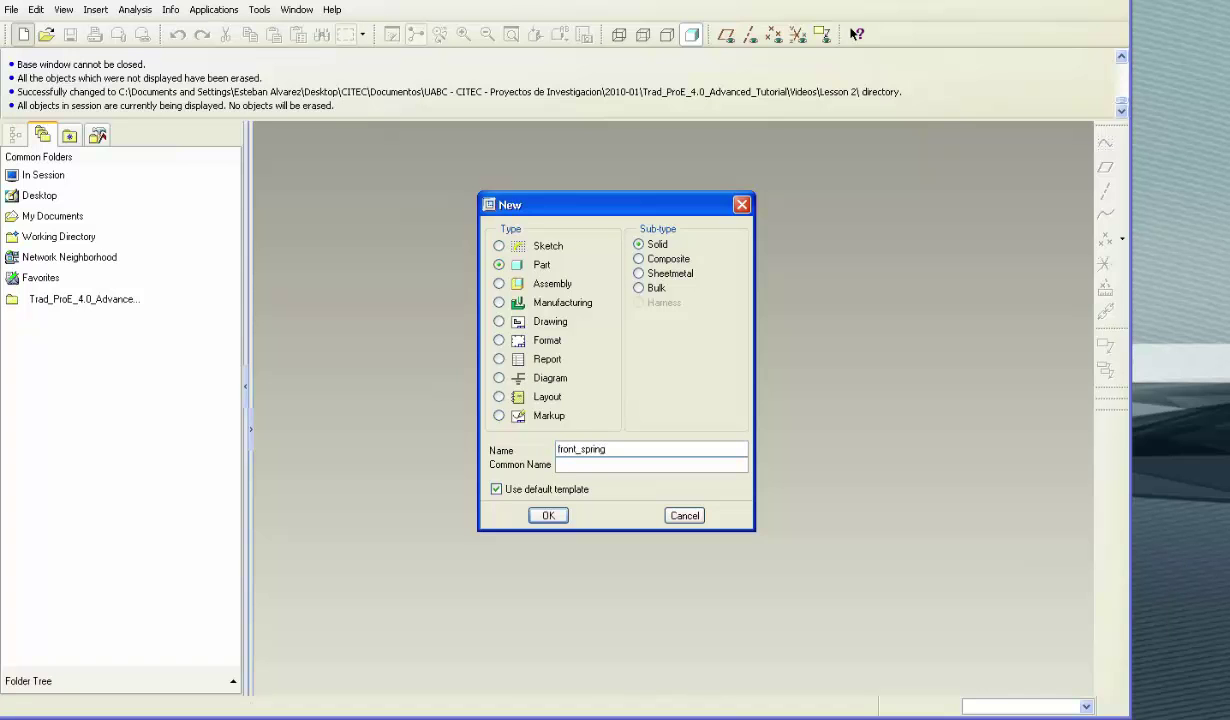
# Create the solid part front_spring from the default template and display its datum planes.
pyautogui.press('Return')
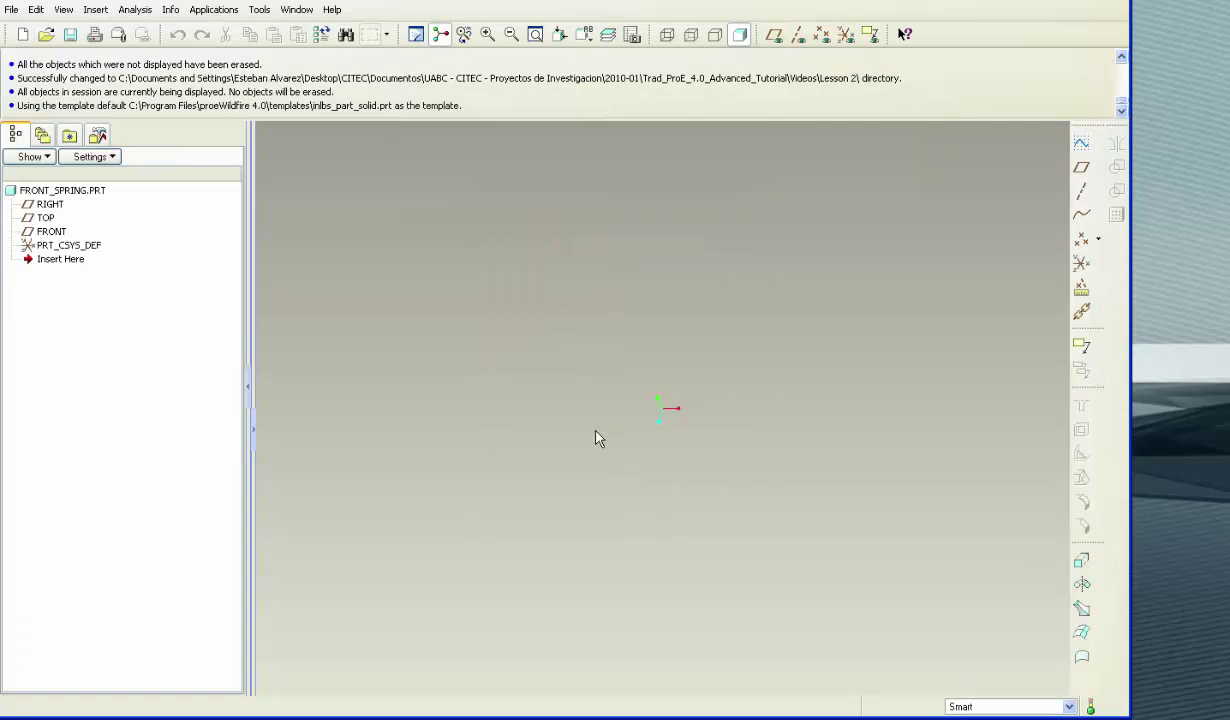
pyautogui.click(774, 34)
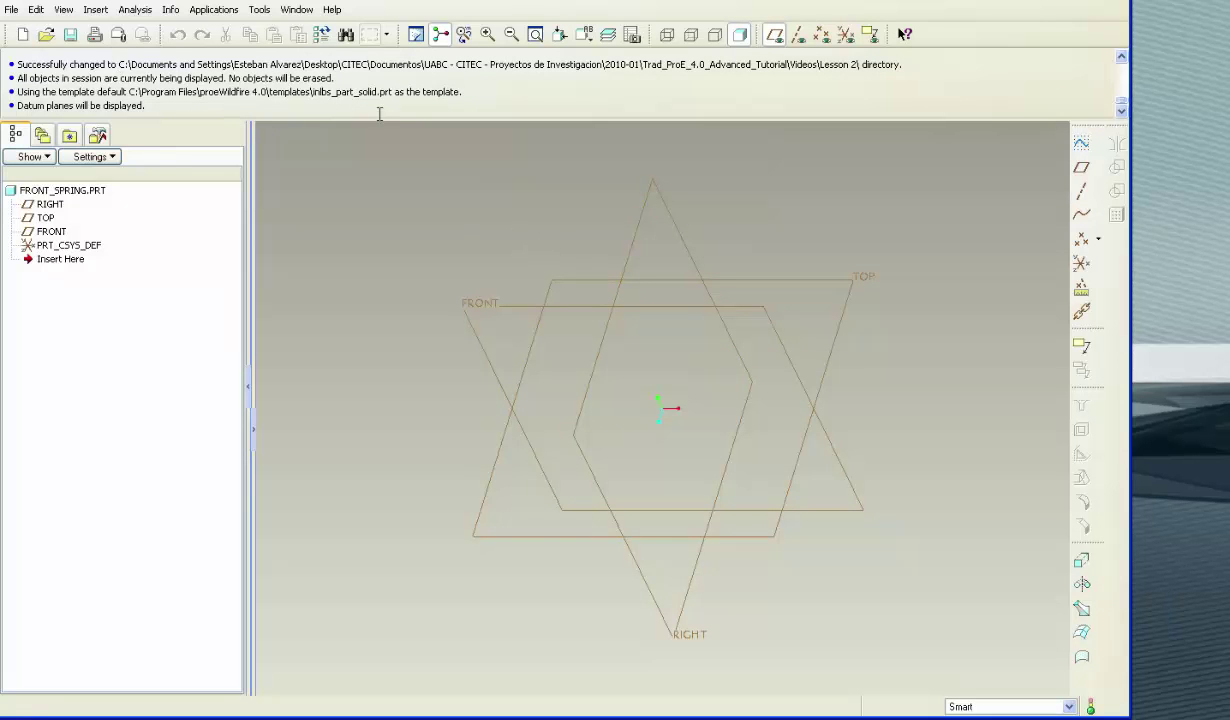
# Start a helical sweep protrusion with constant pitch, section through the axis and right-handed winding.
pyautogui.click(95, 10)
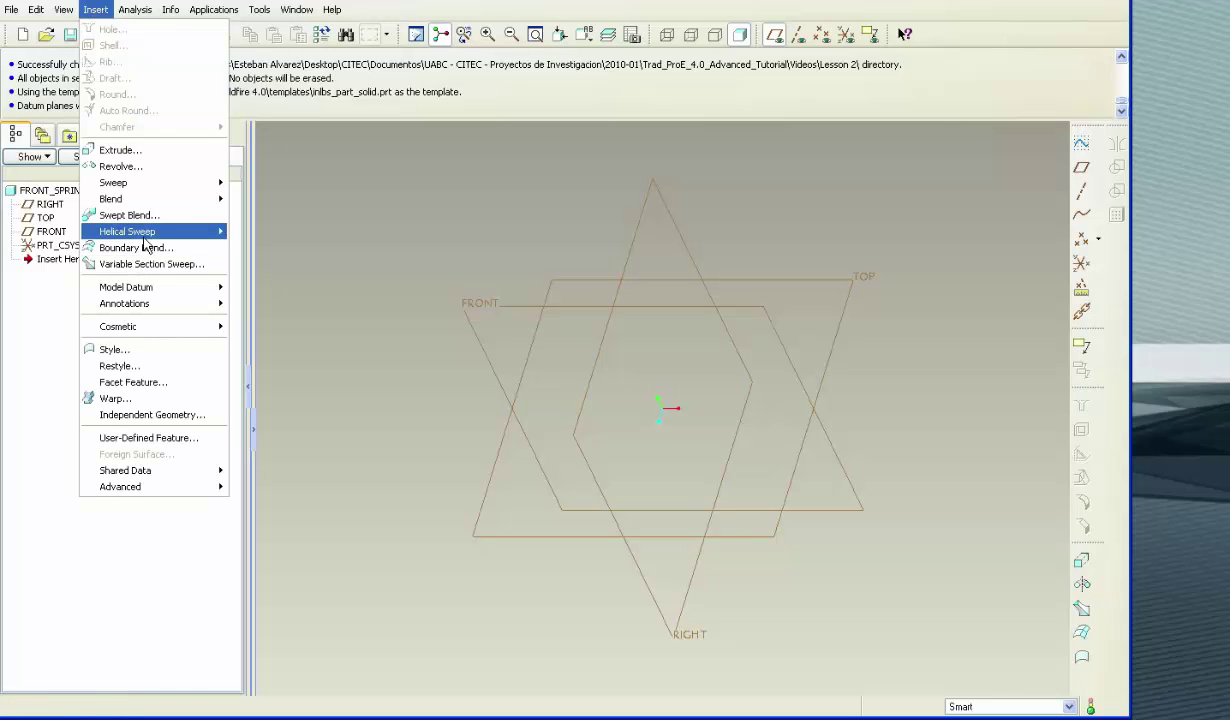
pyautogui.moveTo(150, 232)
pyautogui.click(259, 236)
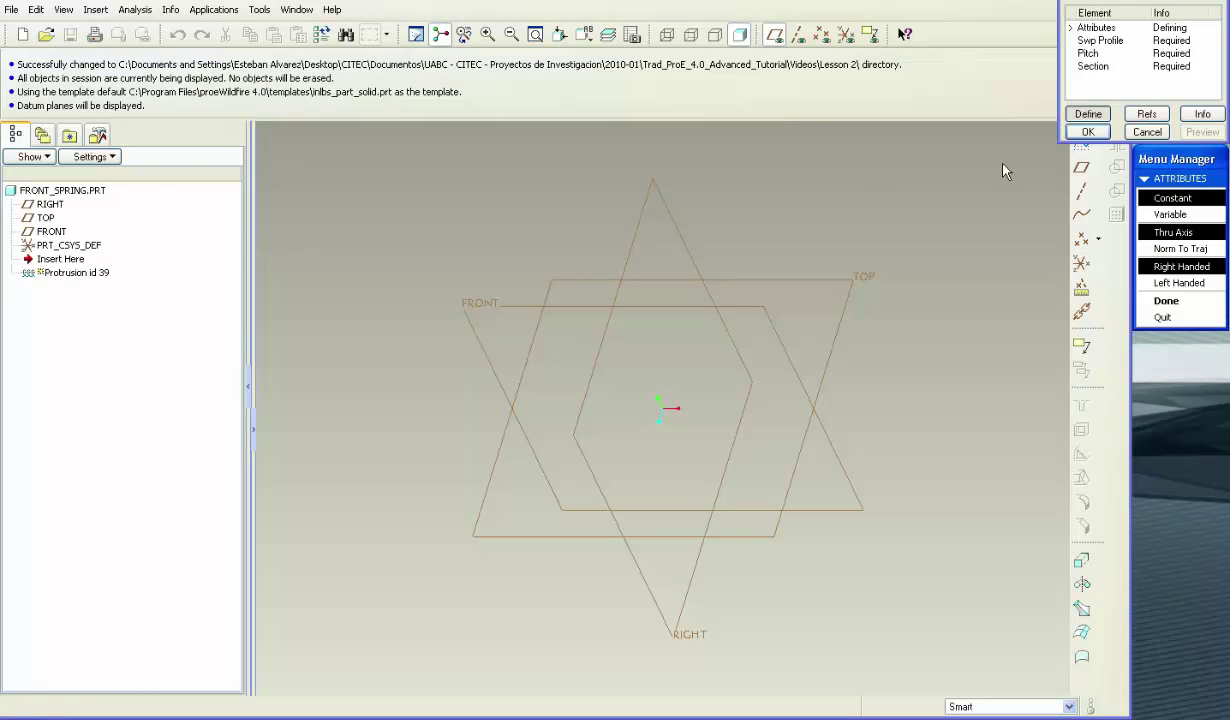
pyautogui.moveTo(1173, 165); pyautogui.dragTo(1173, 203)
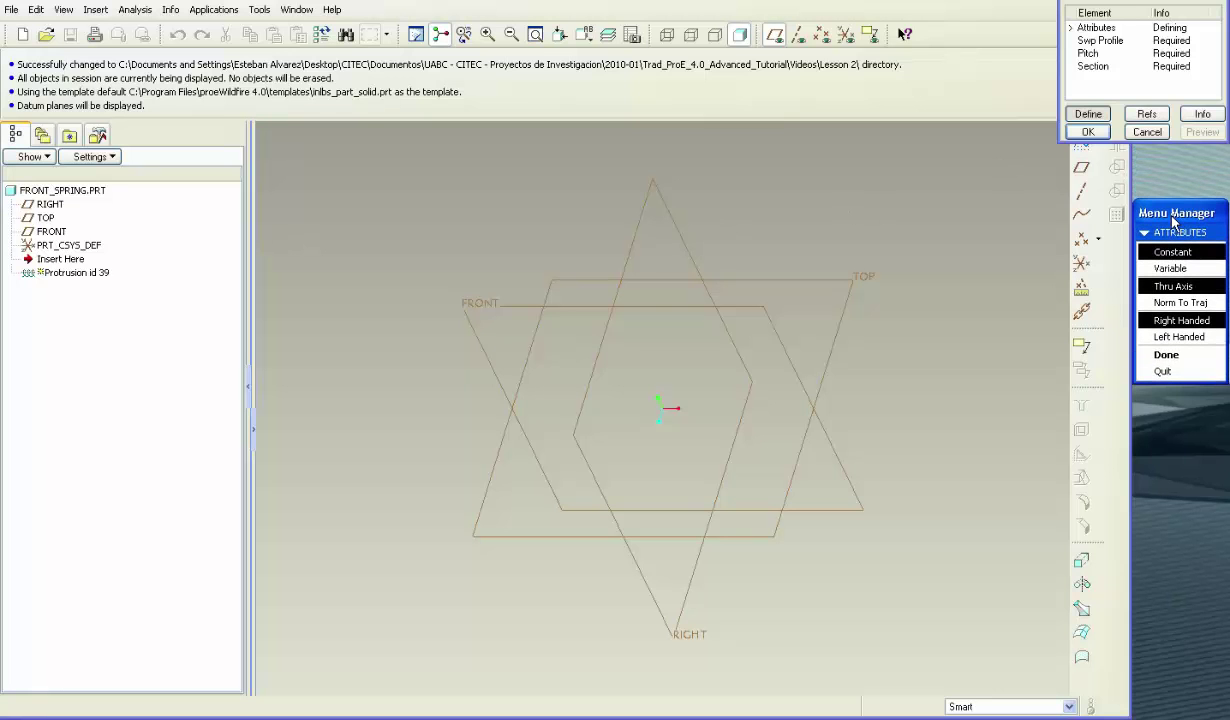
pyautogui.moveTo(1132, 3); pyautogui.dragTo(1178, 26)
pyautogui.moveTo(1200, 200); pyautogui.dragTo(1200, 190)
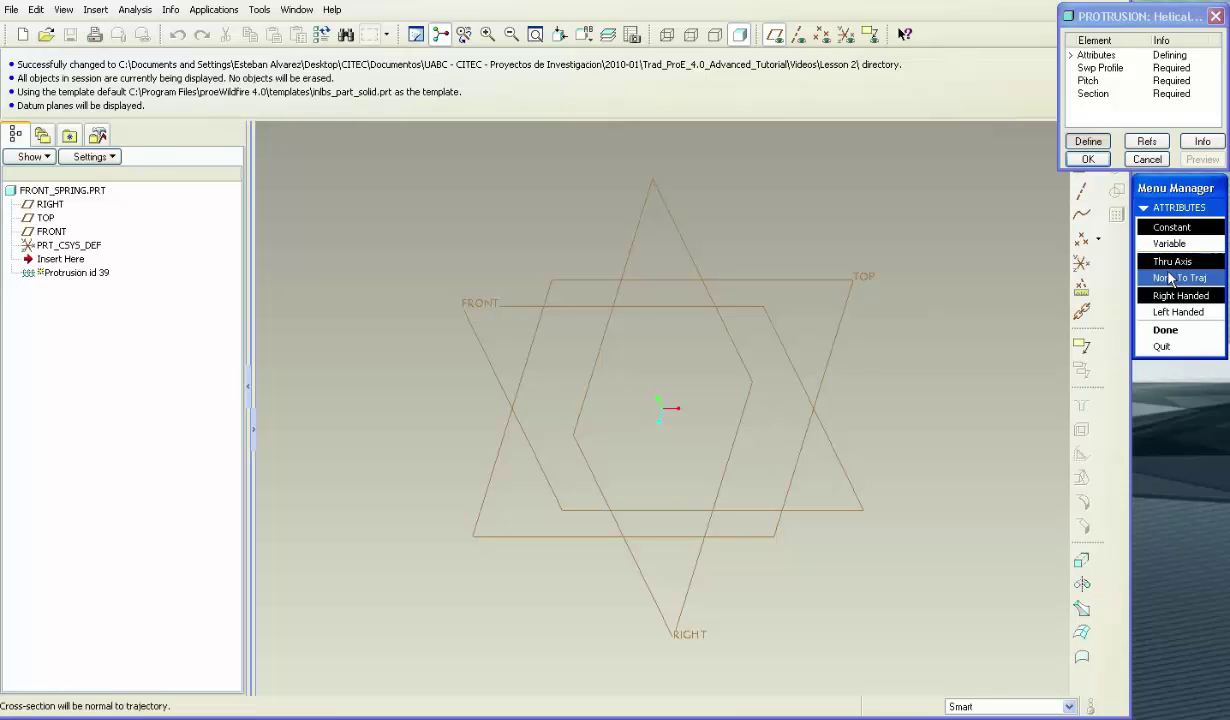
pyautogui.click(1166, 330)
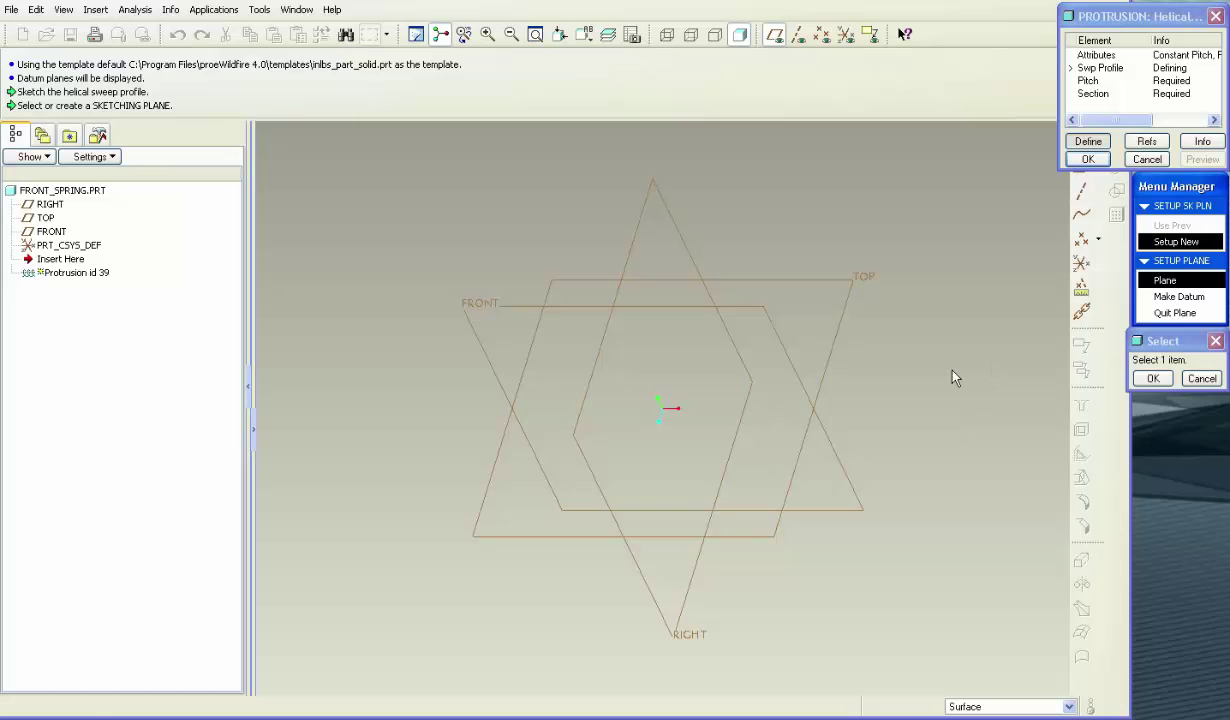
# Set up the sweep profile sketch on the FRONT plane with the default viewing direction and the TOP plane as top reference.
pyautogui.click(767, 318)
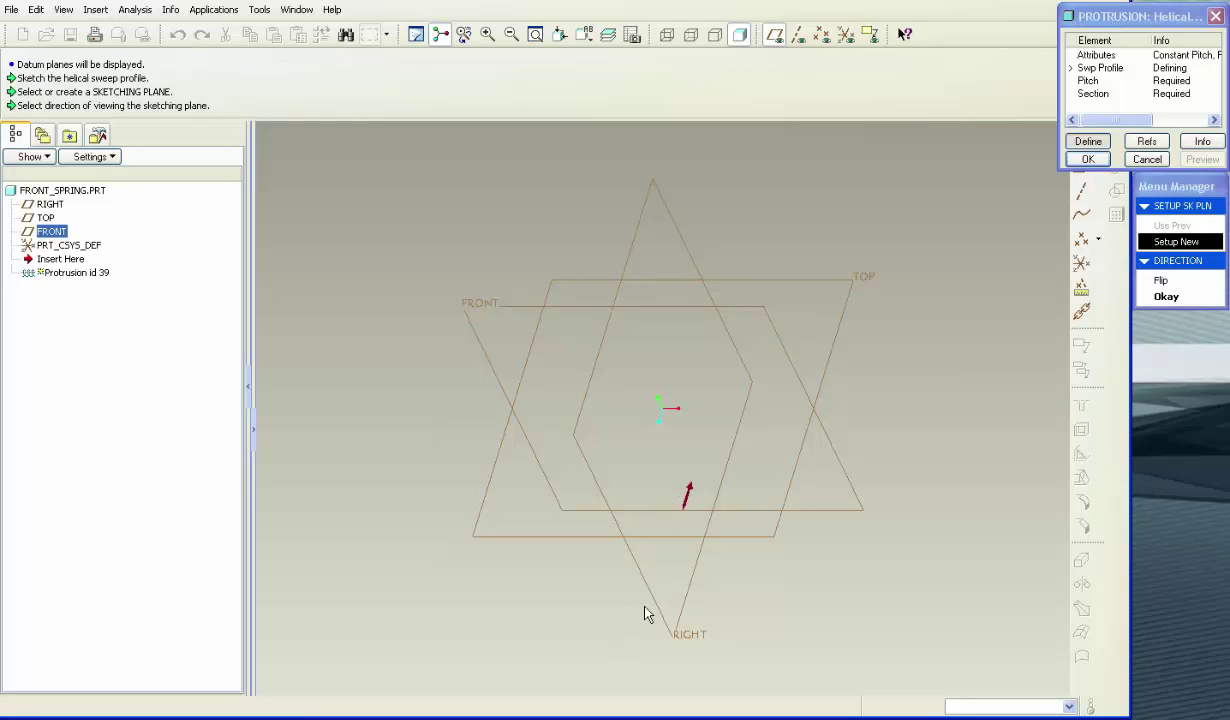
pyautogui.click(1176, 300)
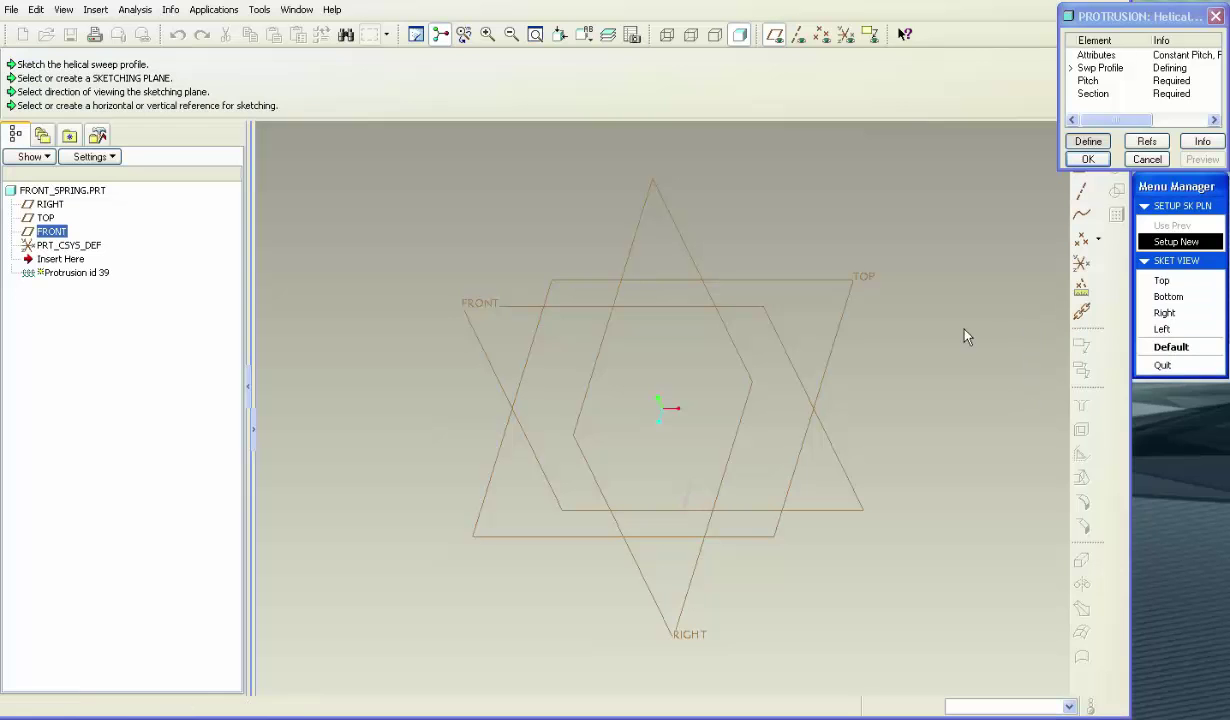
pyautogui.click(1160, 280)
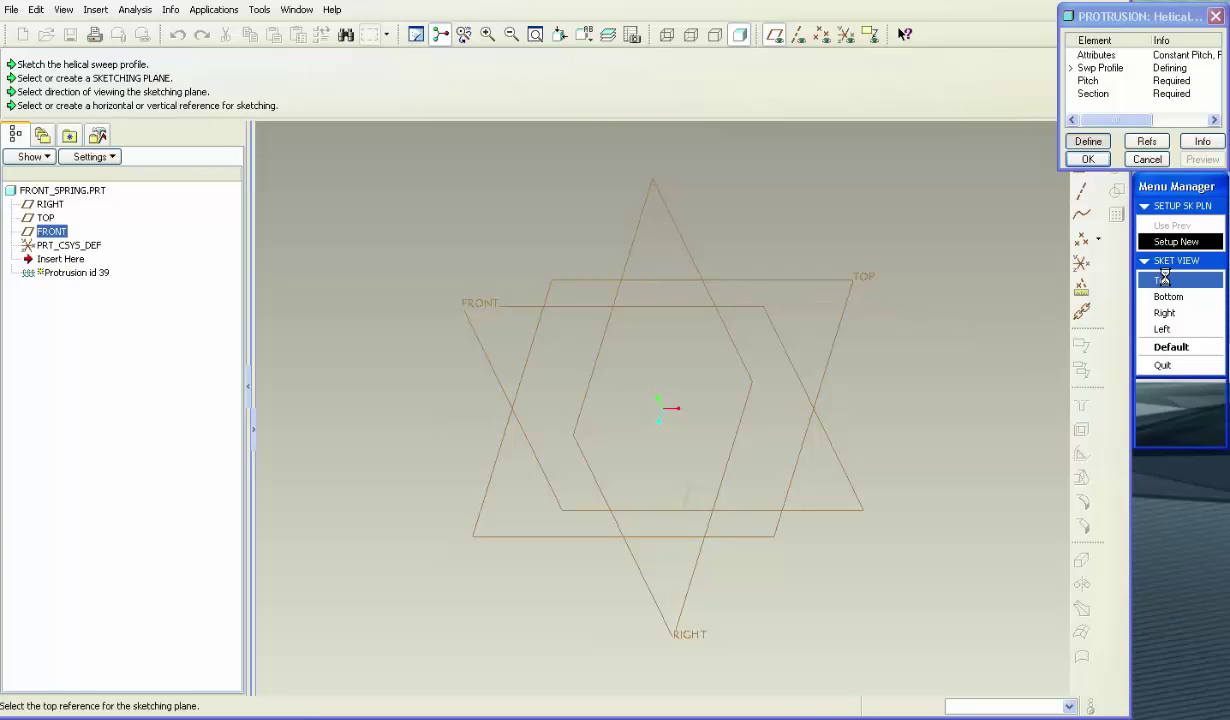
pyautogui.click(865, 284)
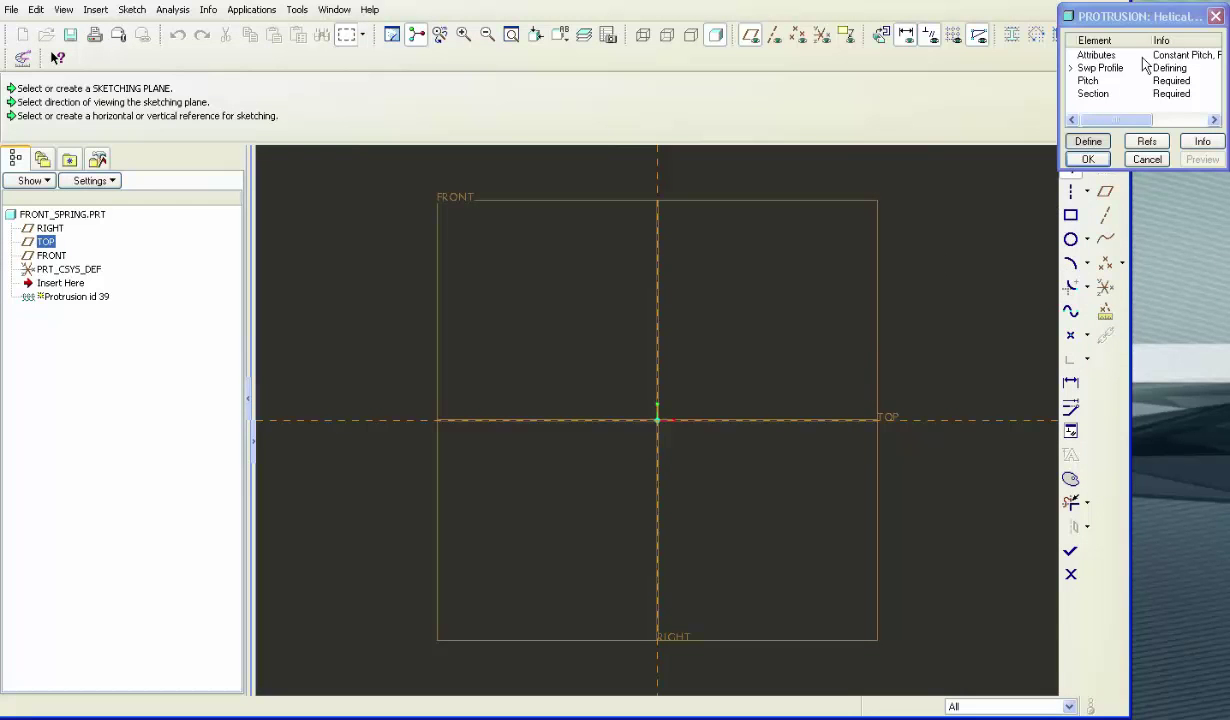
pyautogui.moveTo(1148, 25); pyautogui.dragTo(1150, 572)
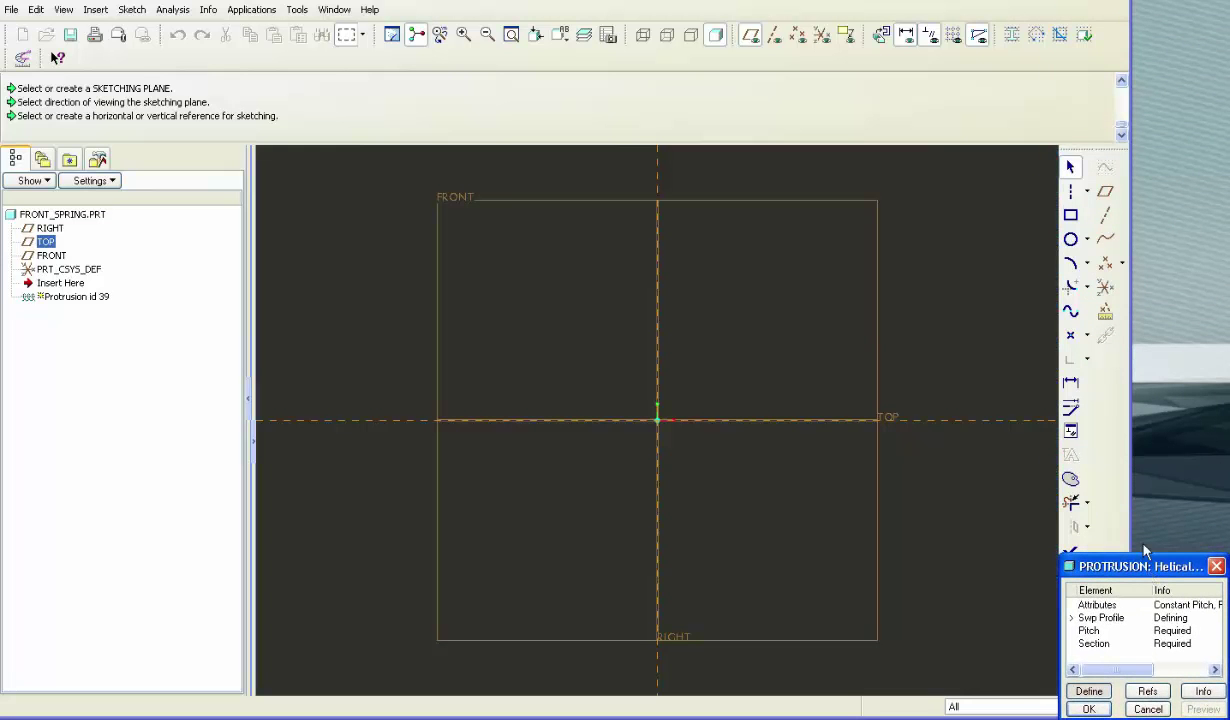
# Sketch a vertical centerline through the origin and a vertical line upward from the horizontal reference, about 91 to the centerline's right.
pyautogui.click(1071, 191)
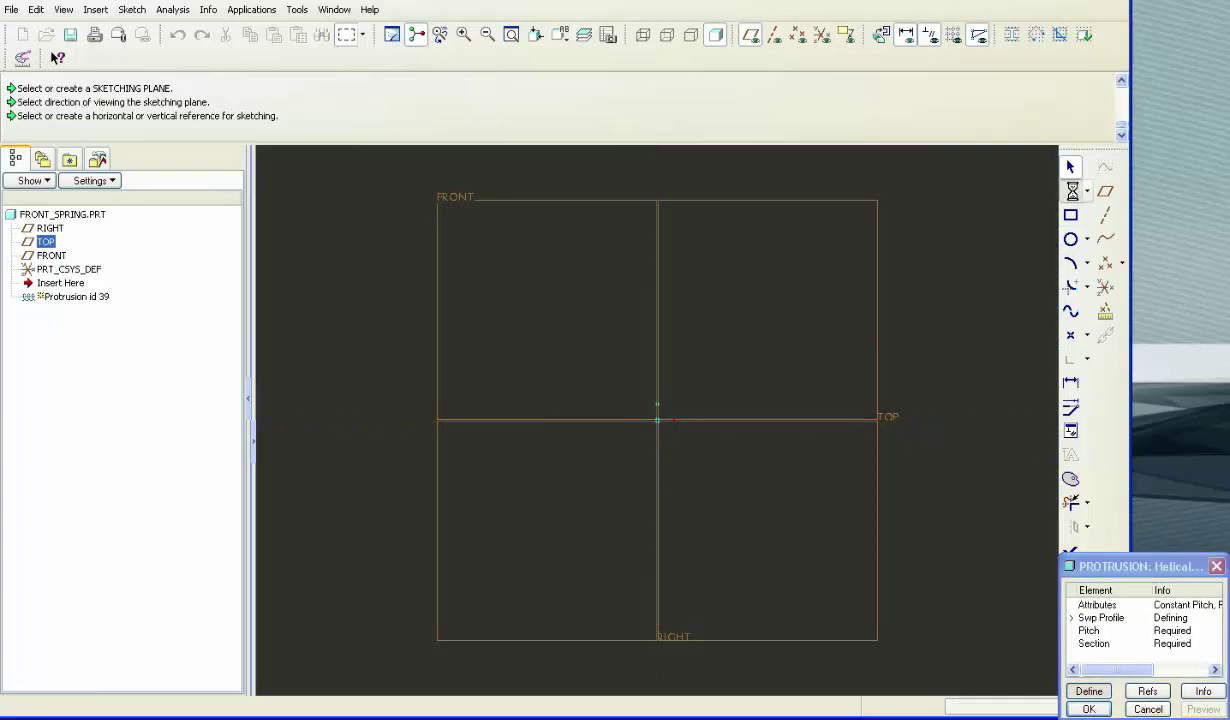
pyautogui.click(657, 420)
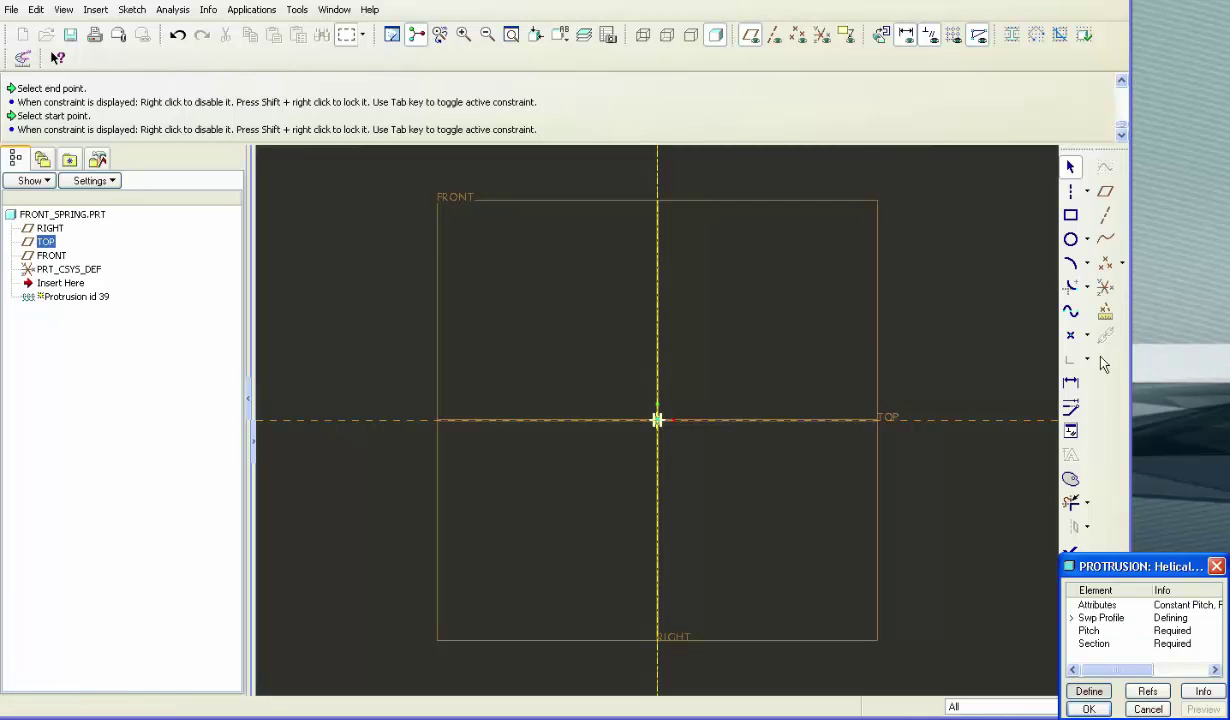
pyautogui.click(1087, 190)
pyautogui.click(1105, 190)
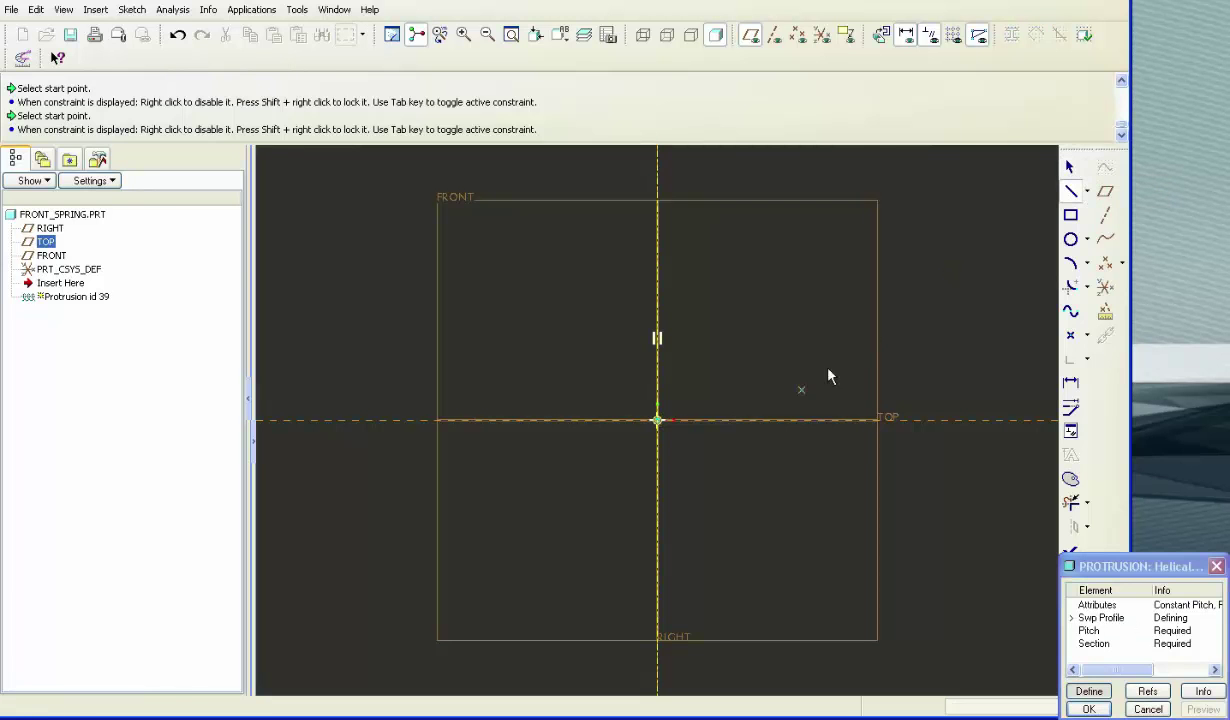
pyautogui.click(737, 421)
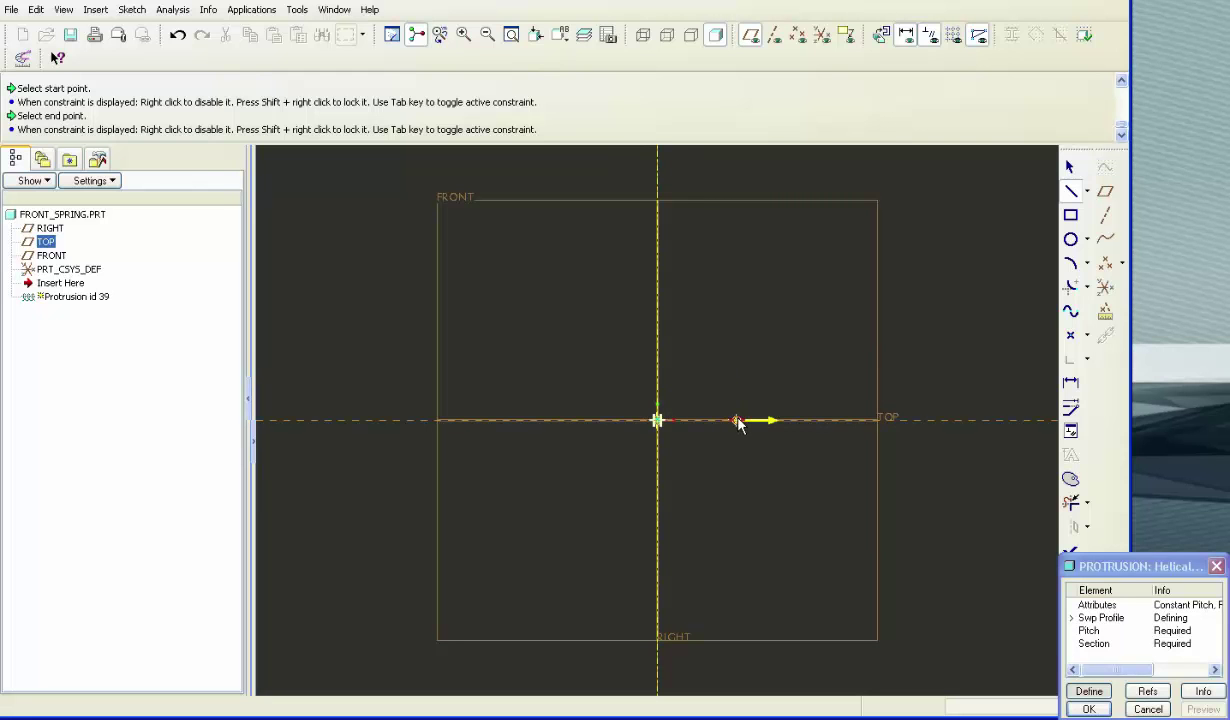
pyautogui.click(736, 301)
pyautogui.middleClick(805, 320)
# Set the profile line's length to 135 and its distance from the centerline to 25.
pyautogui.doubleClick(726, 375)
pyautogui.write('10')
pyautogui.press('Return')
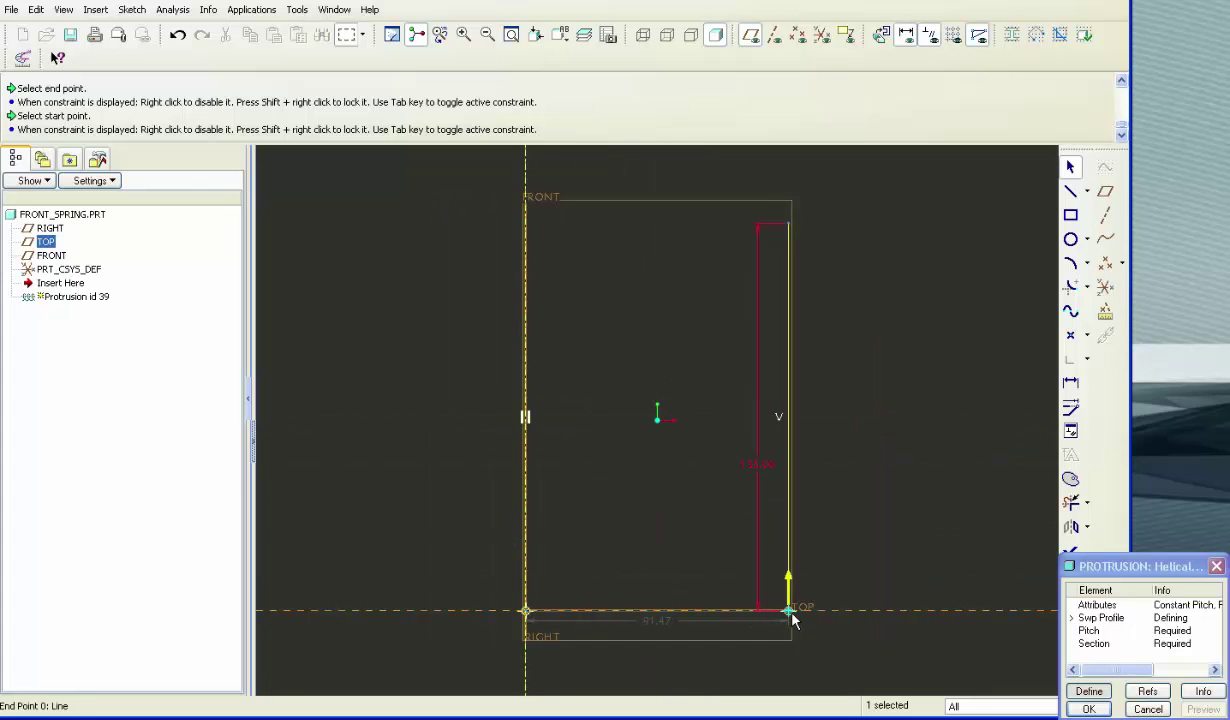
pyautogui.doubleClick(665, 627)
pyautogui.write('25')
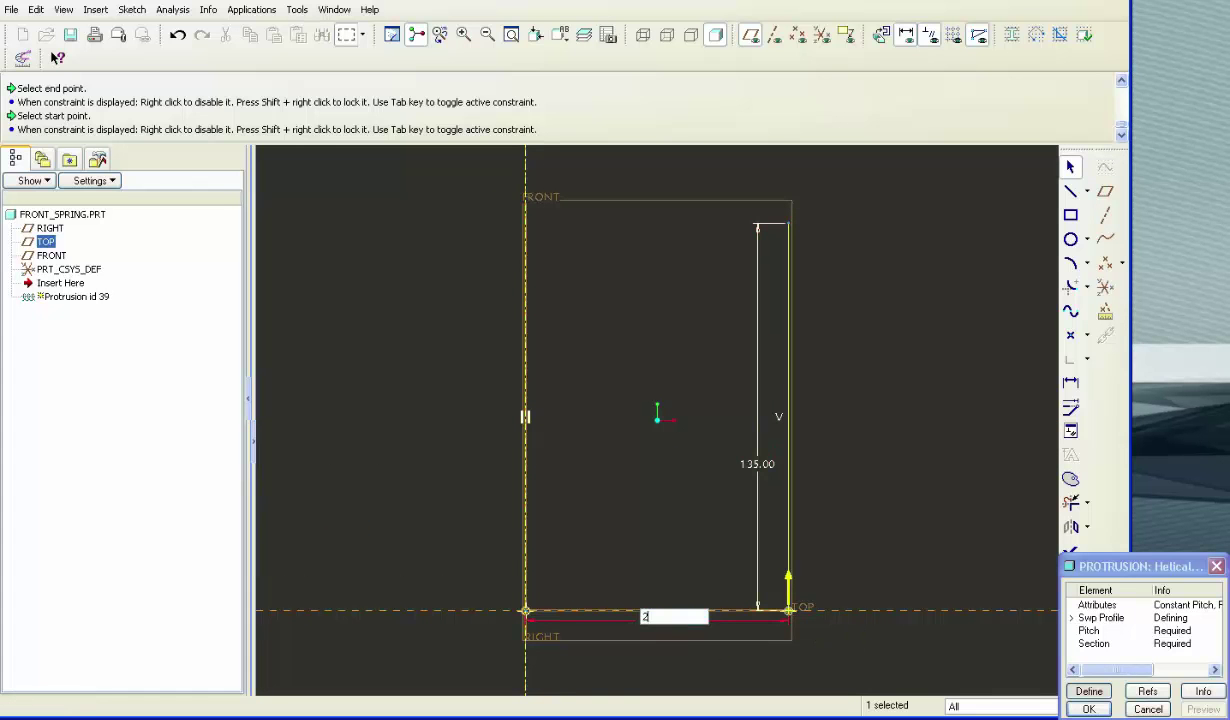
pyautogui.press('Return')
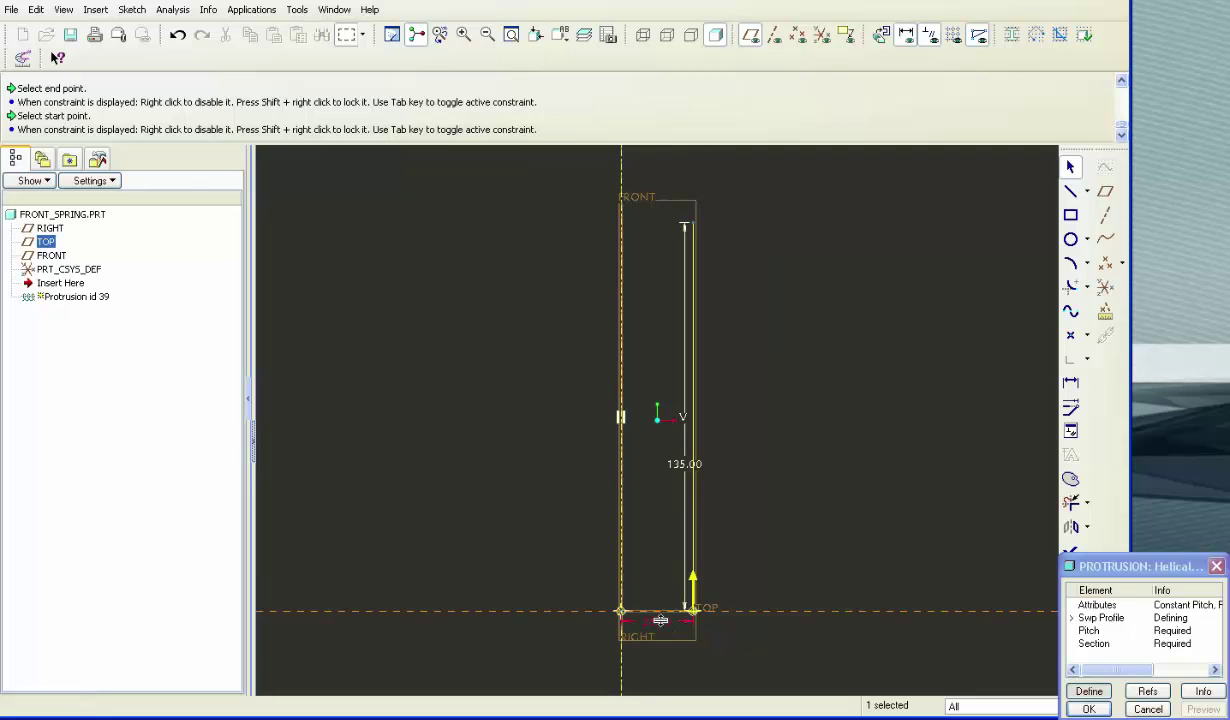
# Hide the datum planes and move the line's length and offset dimensions clear of the profile geometry.
pyautogui.click(750, 35)
pyautogui.scroll(-1, 648, 283)
pyautogui.moveTo(676, 427); pyautogui.dragTo(744, 431)
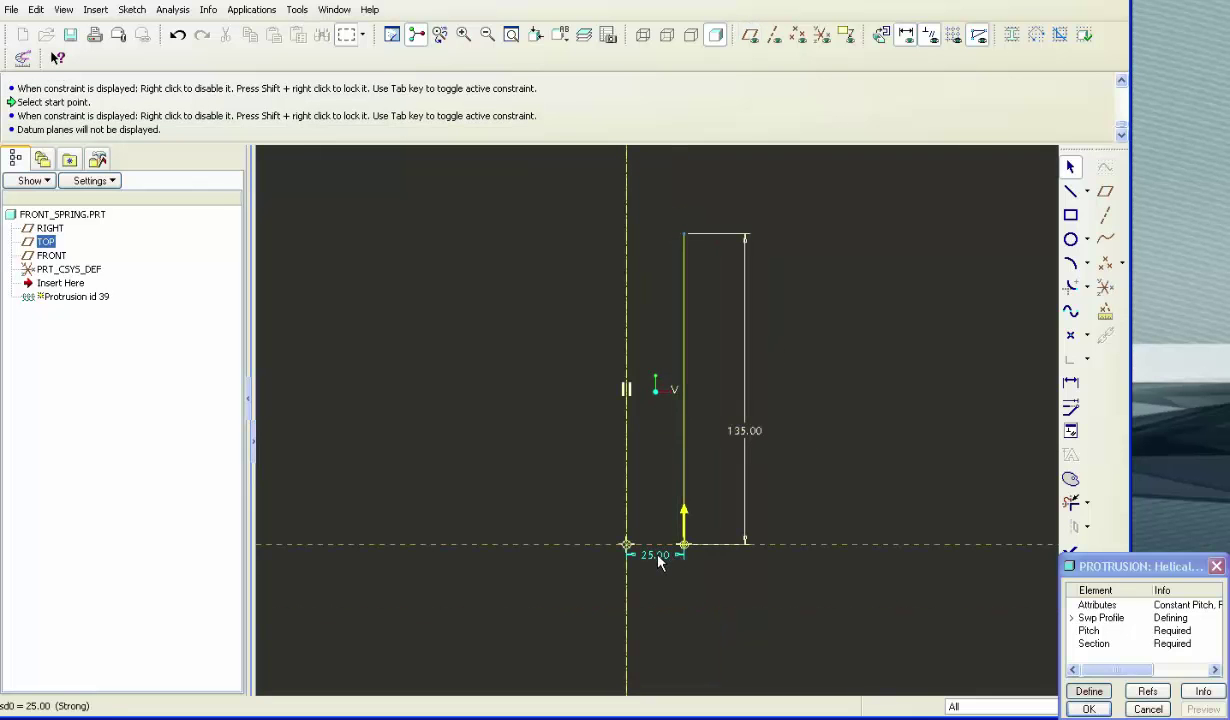
pyautogui.moveTo(658, 565); pyautogui.dragTo(661, 582)
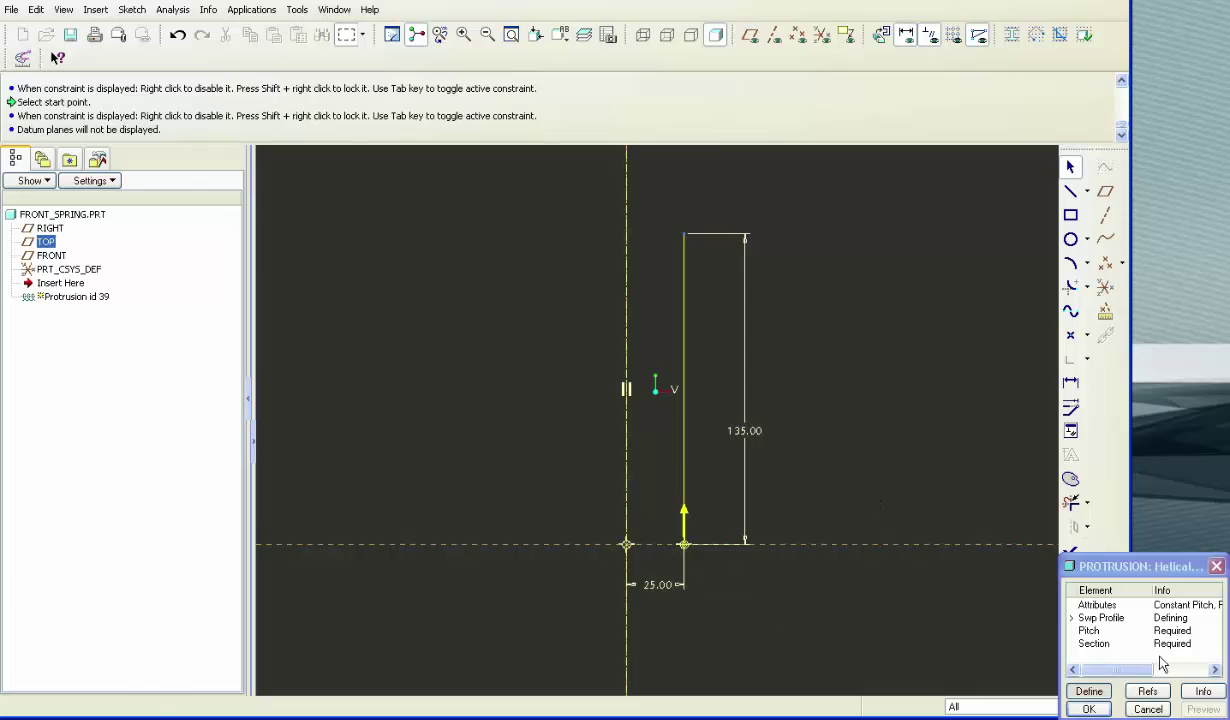
pyautogui.moveTo(1112, 567); pyautogui.dragTo(1112, 580)
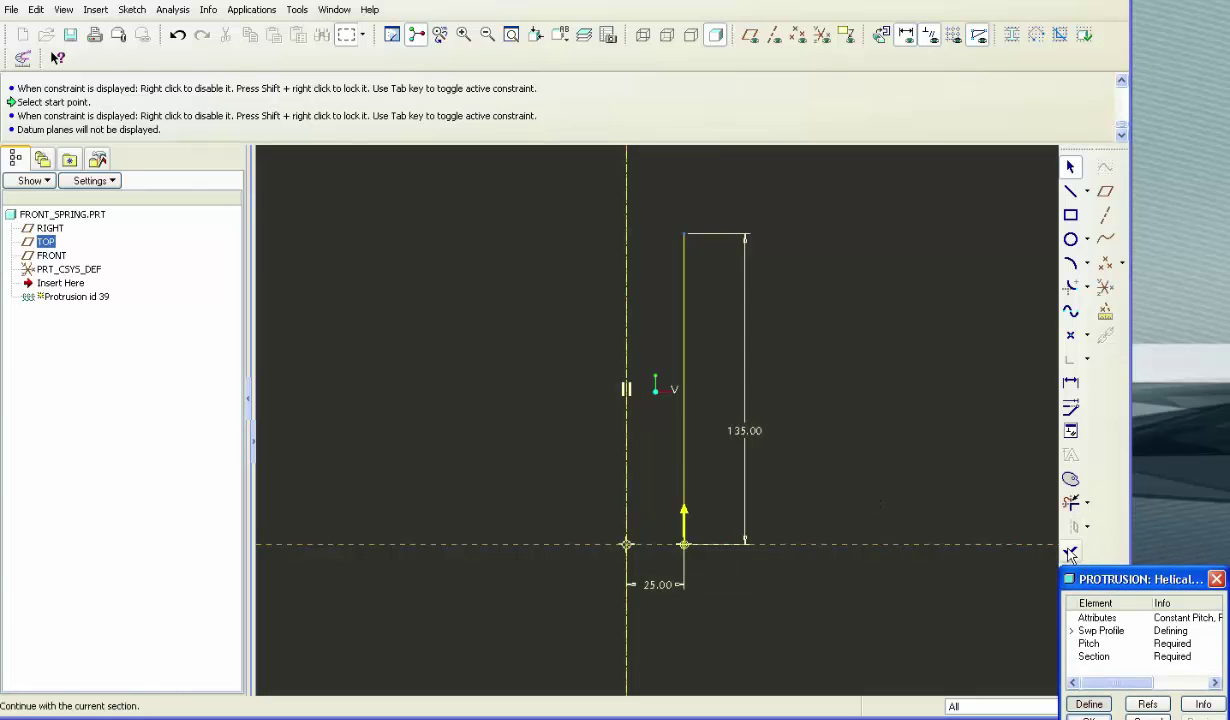
# Finish the sweep profile sketch and set the pitch to 15.
pyautogui.click(1070, 551)
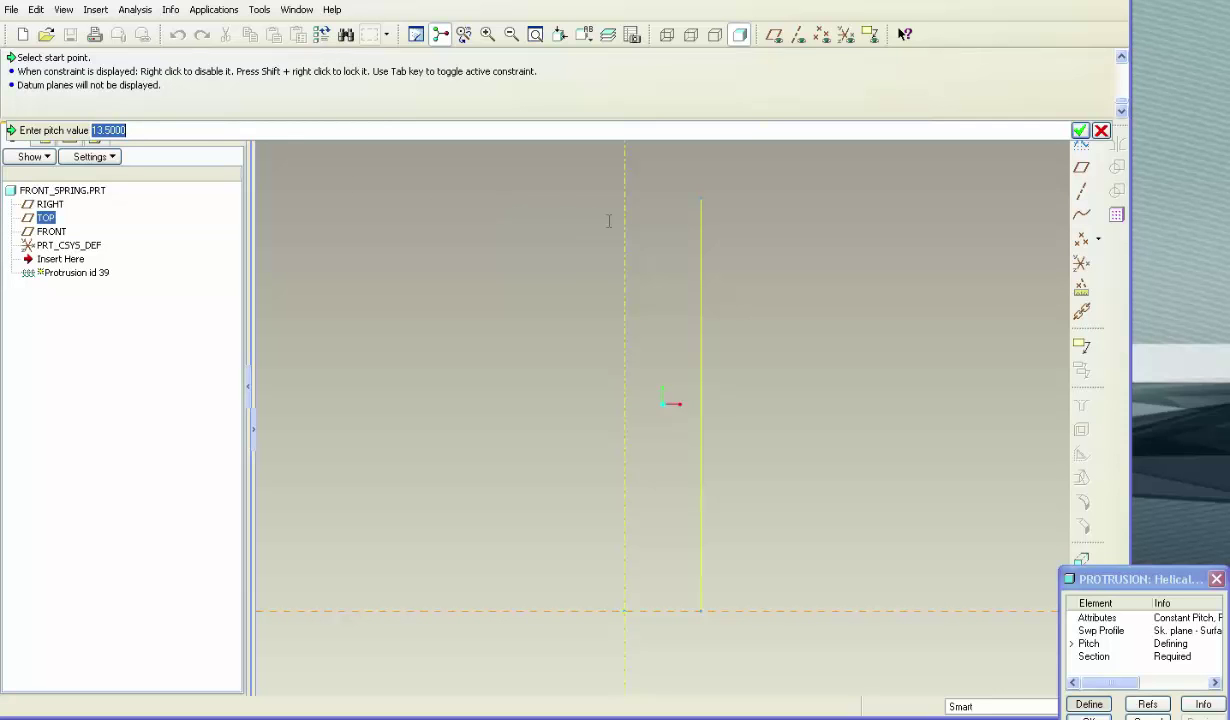
pyautogui.write('15')
pyautogui.press('Return')
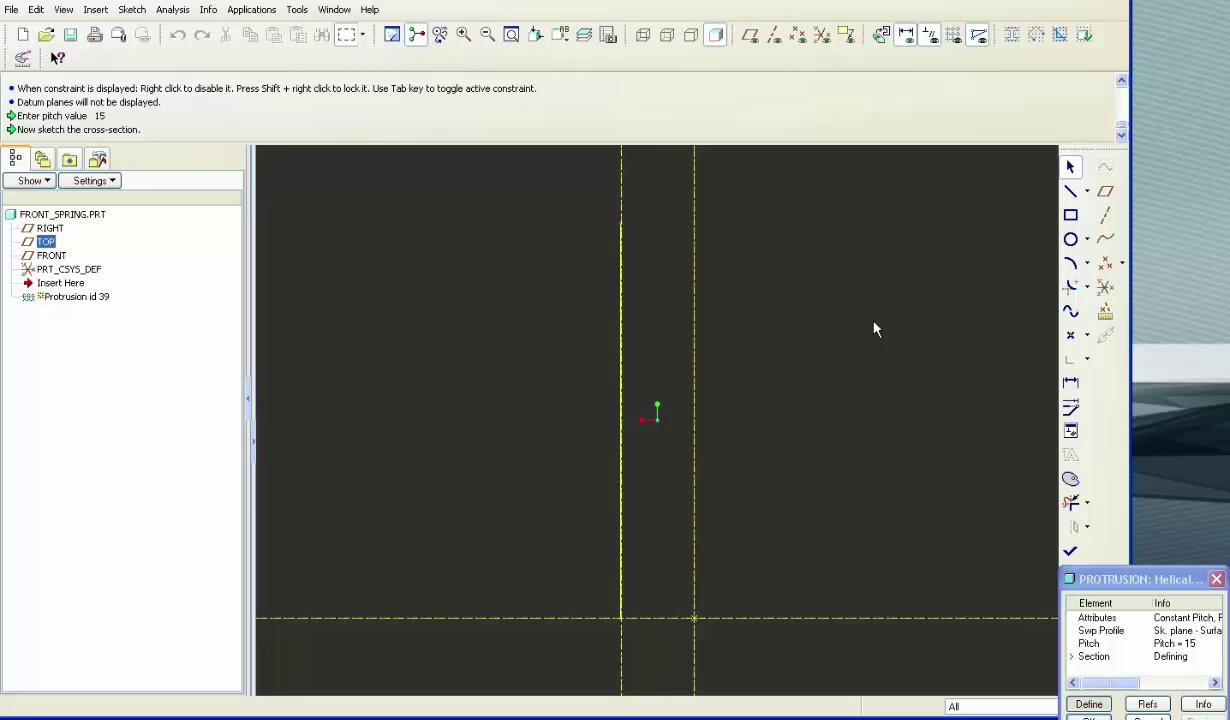
# Sketch a circular cross-section centred on the profile's lower start point with diameter 5, and finish the section.
pyautogui.click(1070, 239)
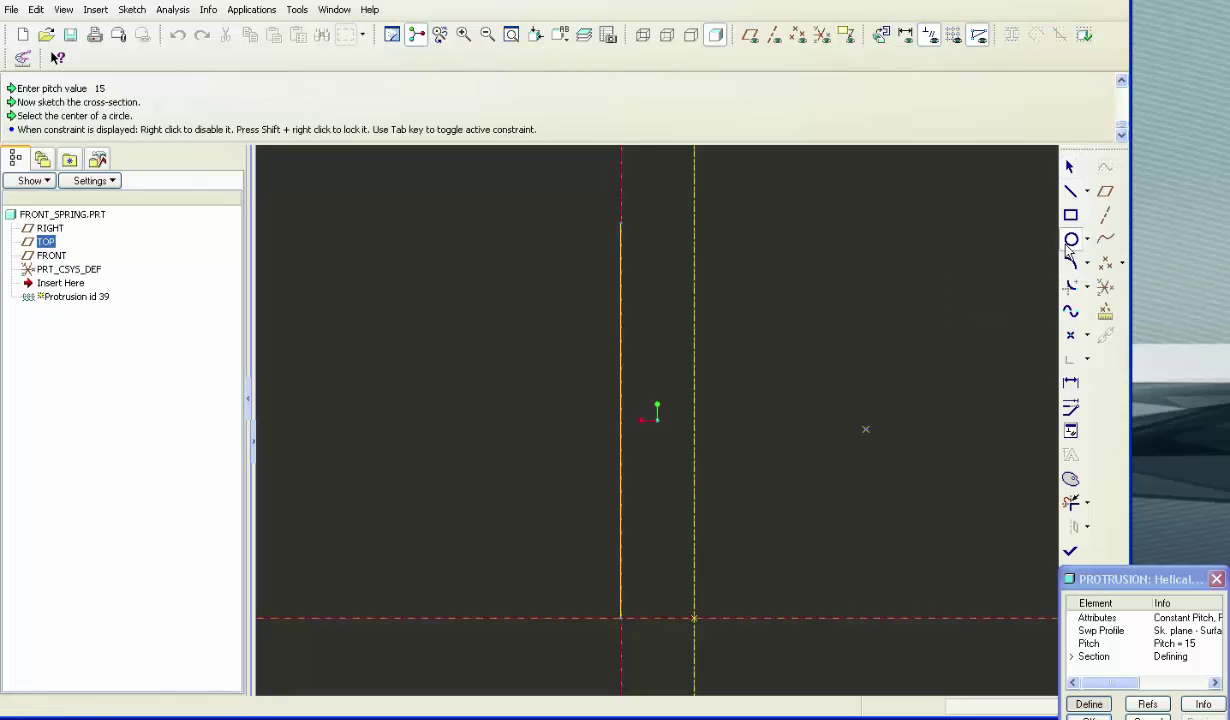
pyautogui.click(624, 621)
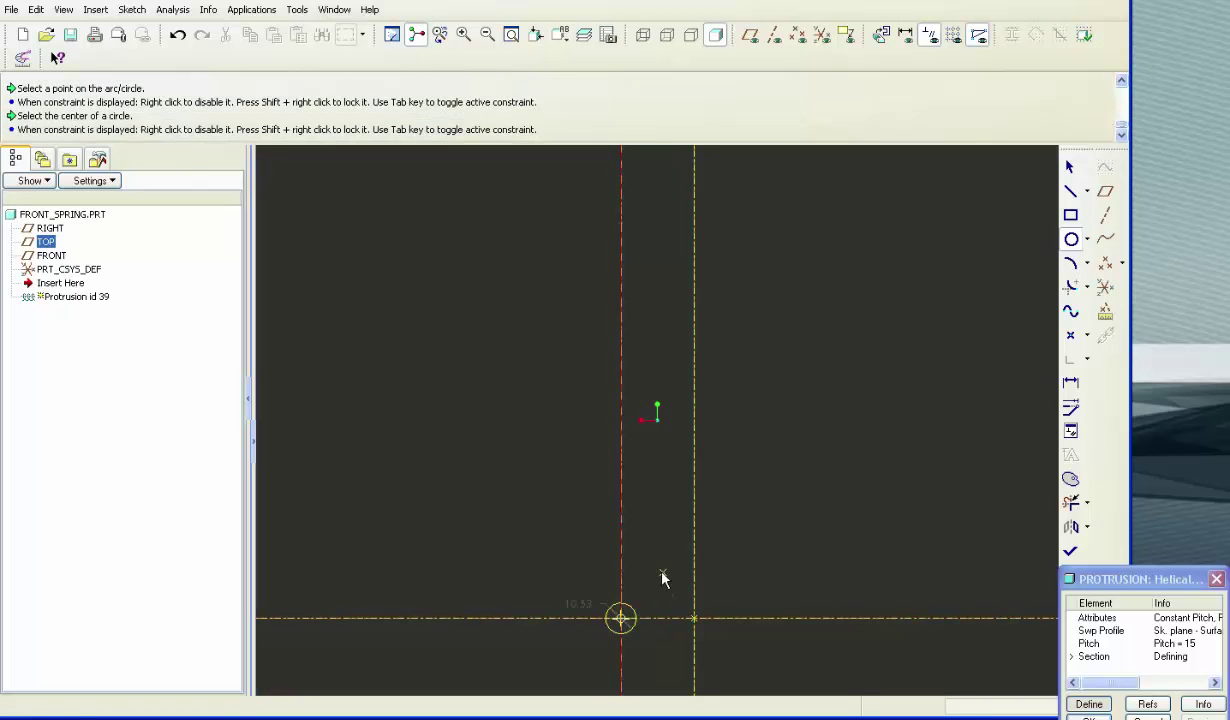
pyautogui.doubleClick(586, 601)
pyautogui.write('5')
pyautogui.press('Return')
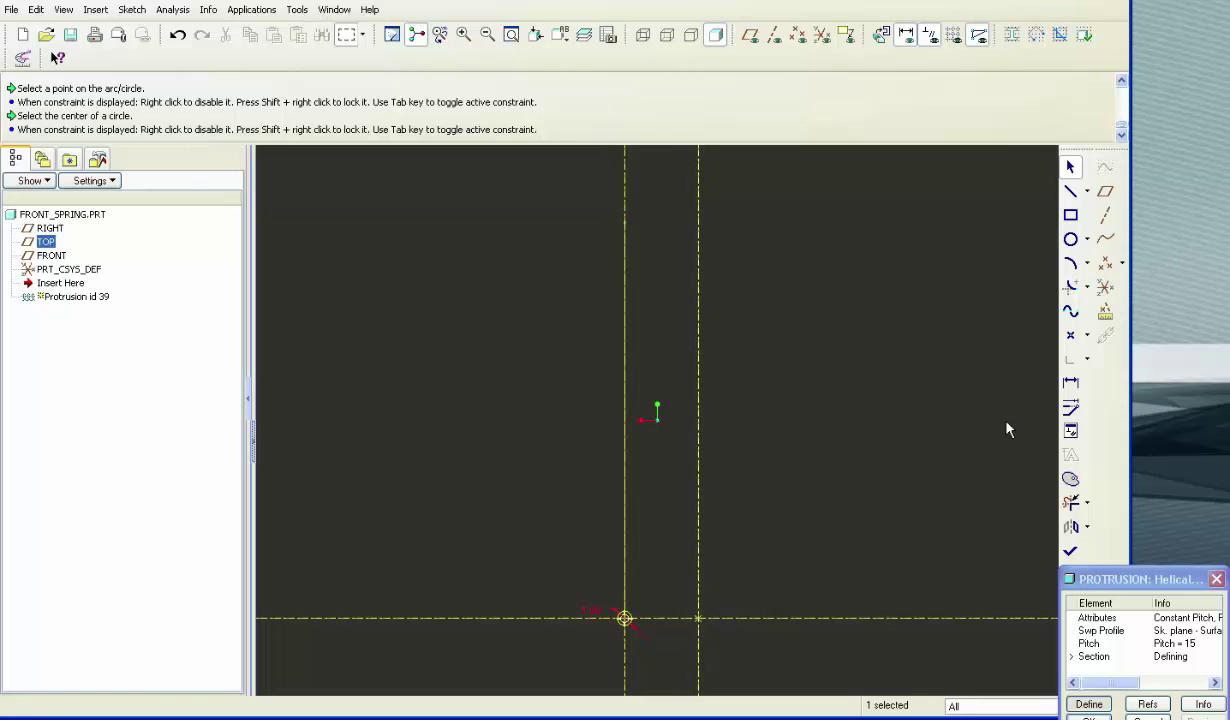
pyautogui.click(1070, 551)
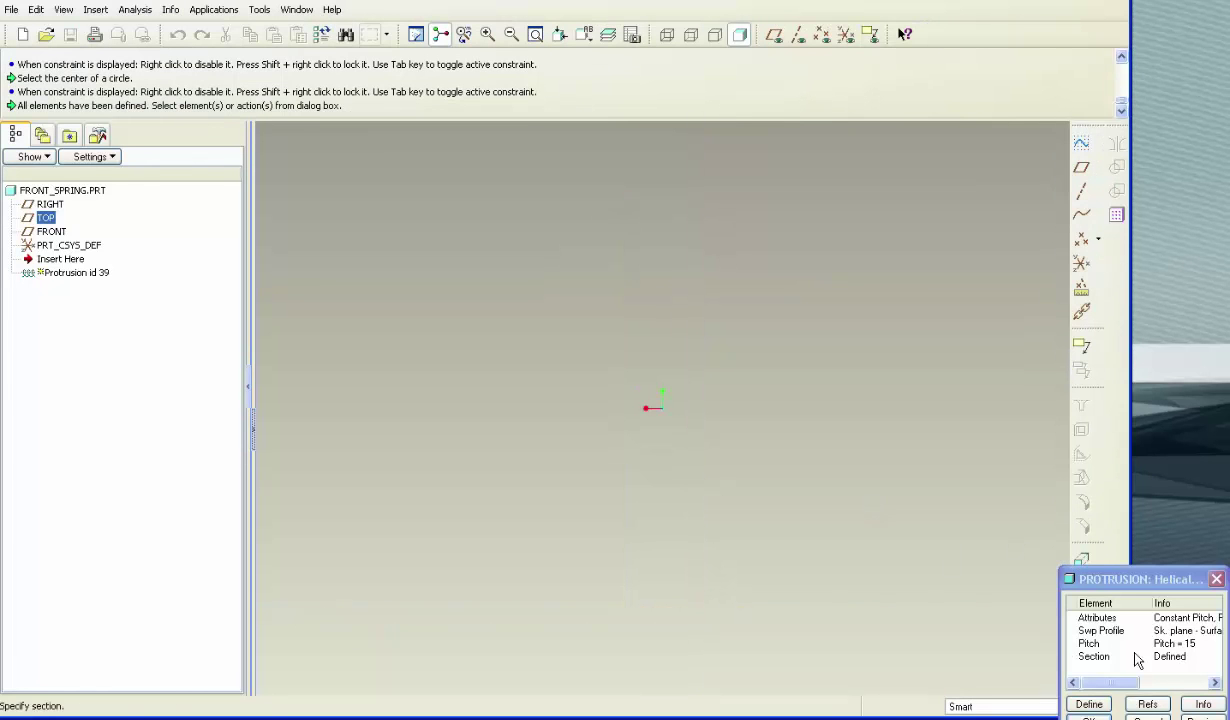
# Preview the helical sweep and examine the spring's coils and lower wire end from several angles.
pyautogui.moveTo(1161, 589); pyautogui.dragTo(1156, 573)
pyautogui.click(1197, 706)
pyautogui.moveTo(821, 384); pyautogui.dragTo(808, 346, button='middle')
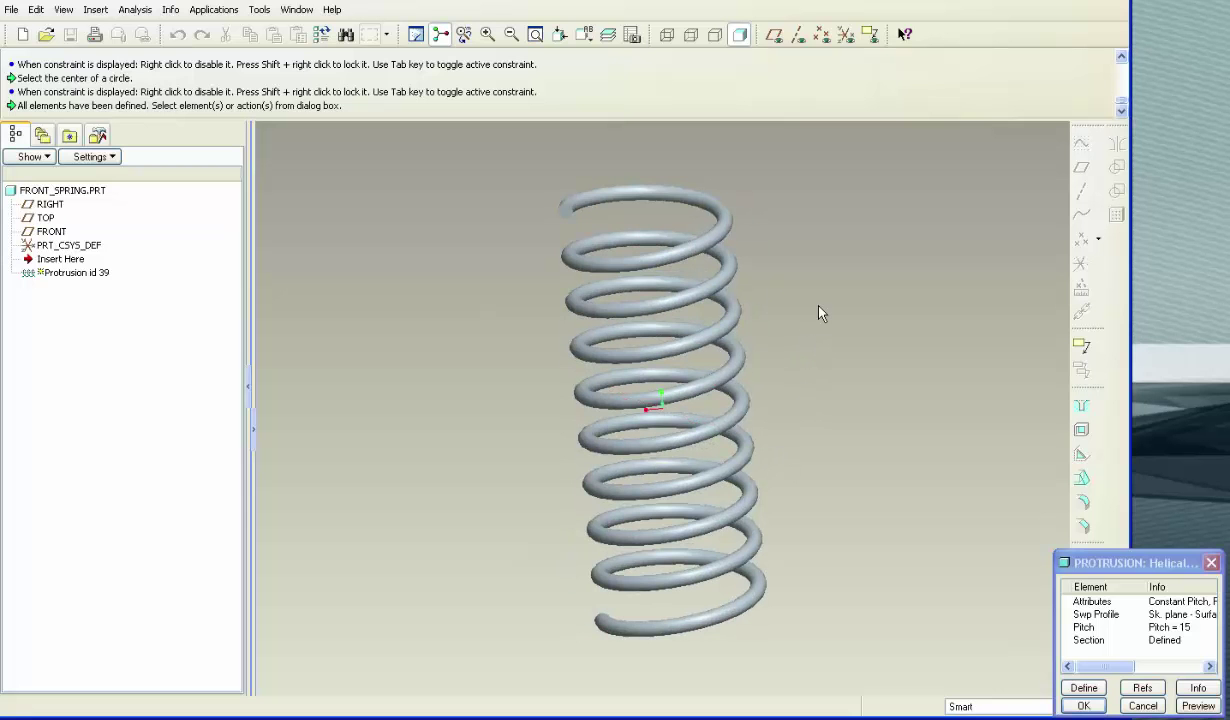
pyautogui.moveTo(656, 384)
pyautogui.mouseDown(button='middle')
pyautogui.moveTo(840, 375)
pyautogui.moveTo(903, 398)
pyautogui.mouseUp(button='middle')
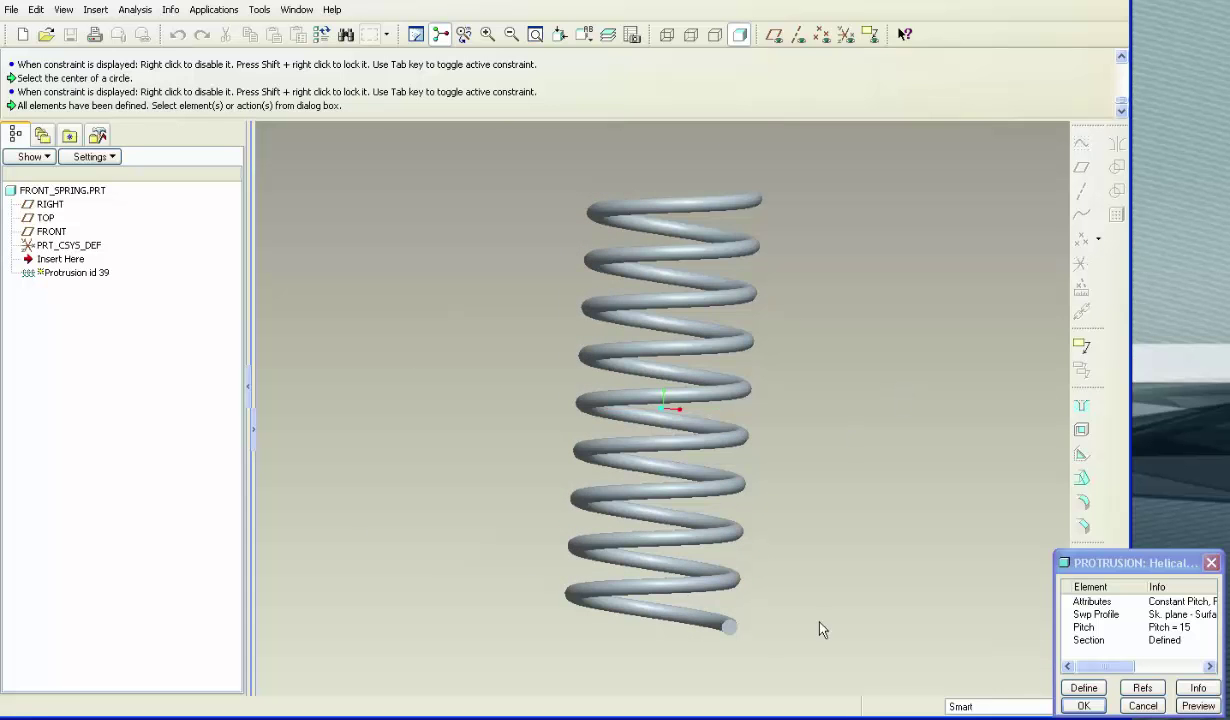
pyautogui.scroll(3, 805, 635)
pyautogui.scroll(2, 700, 667)
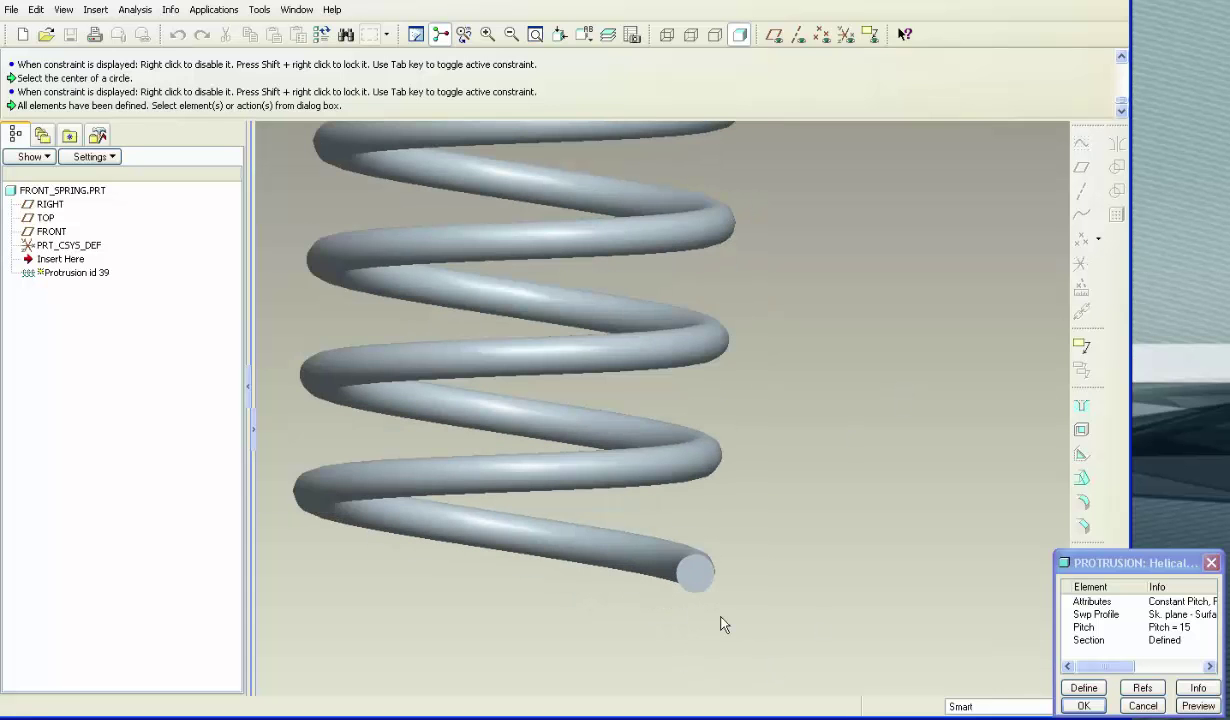
pyautogui.scroll(-1, 724, 625)
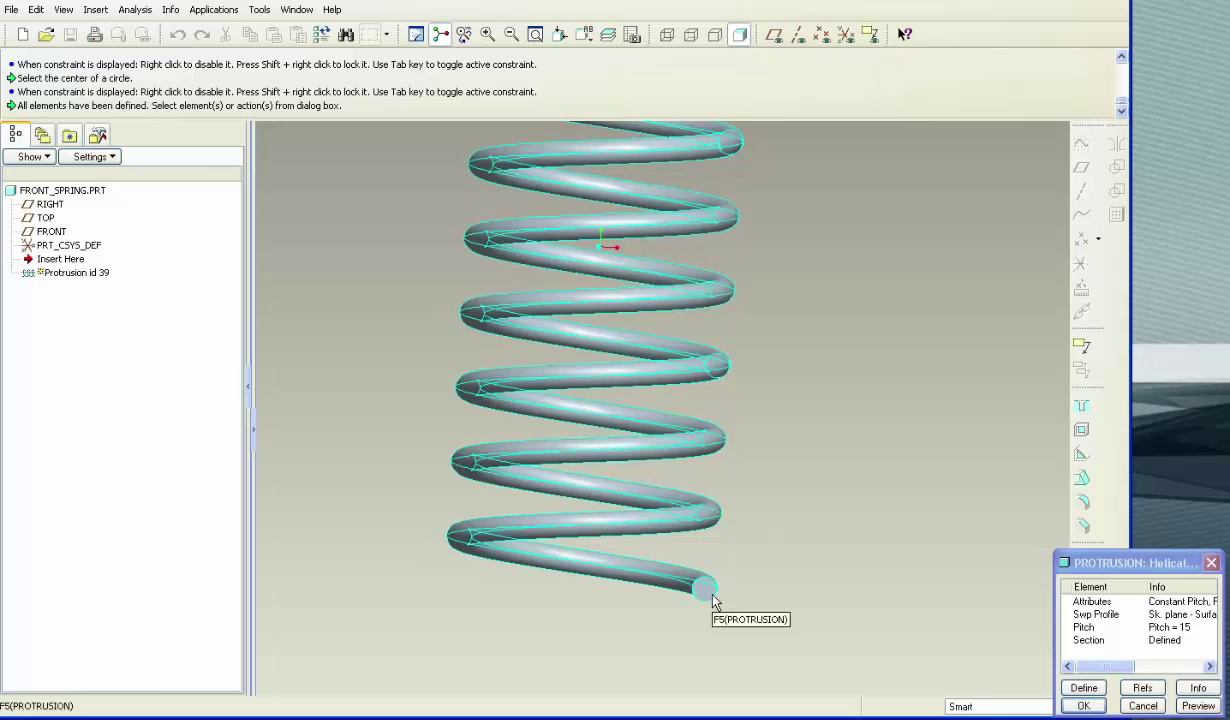
pyautogui.scroll(4, 834, 538)
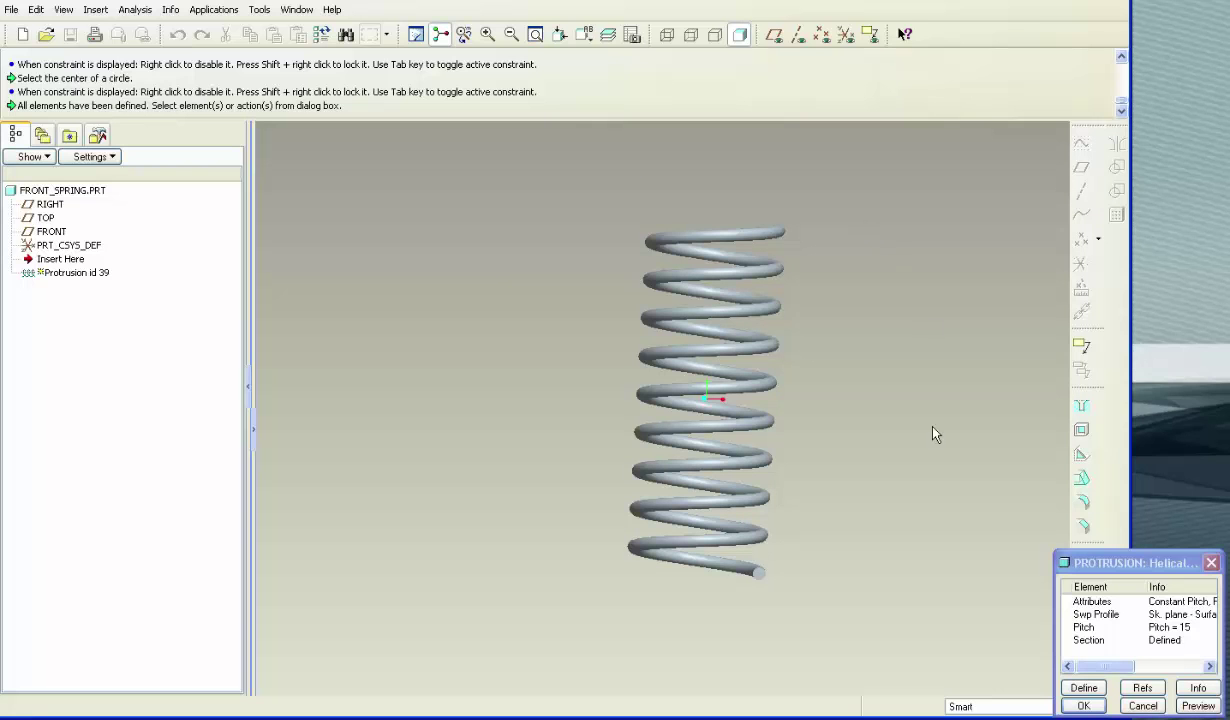
pyautogui.scroll(3, 805, 583)
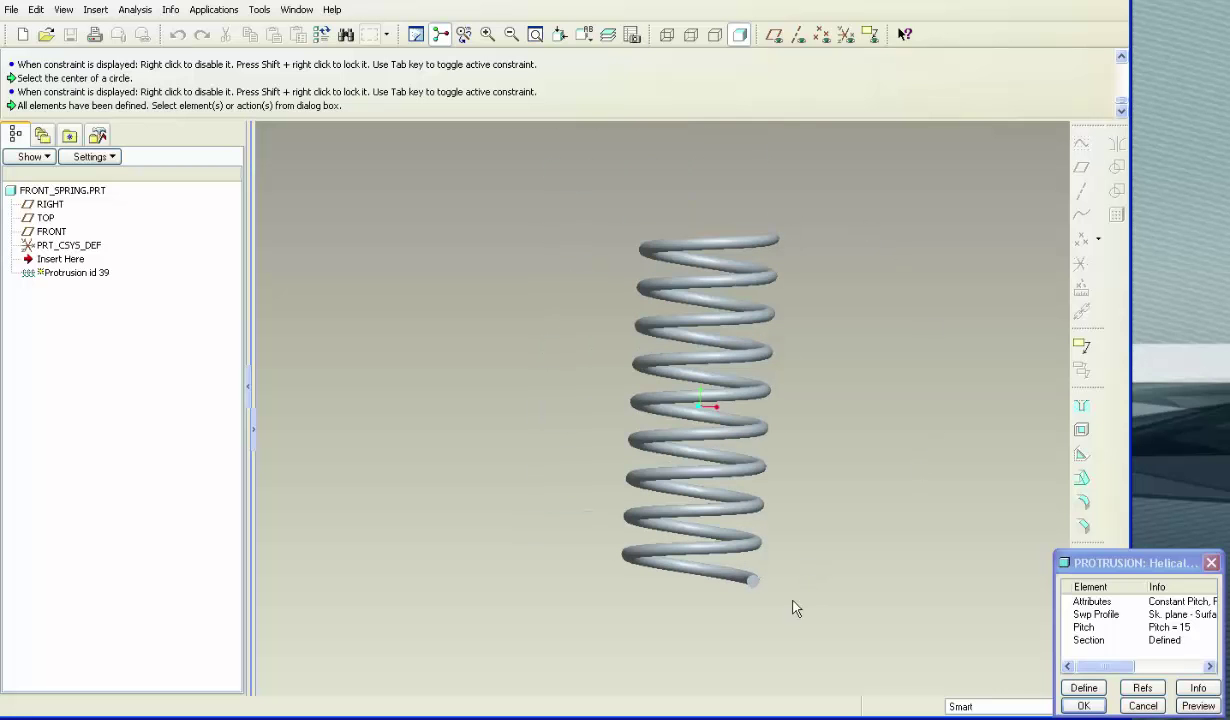